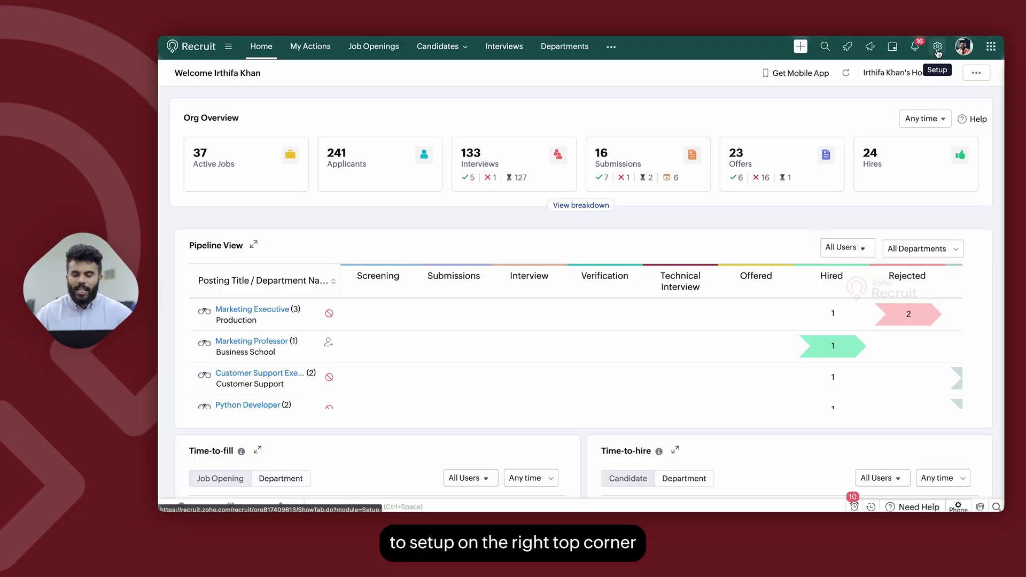
Step: From Setup, view the Data Migration import history, which lists no recent imports
left_click(937, 47)
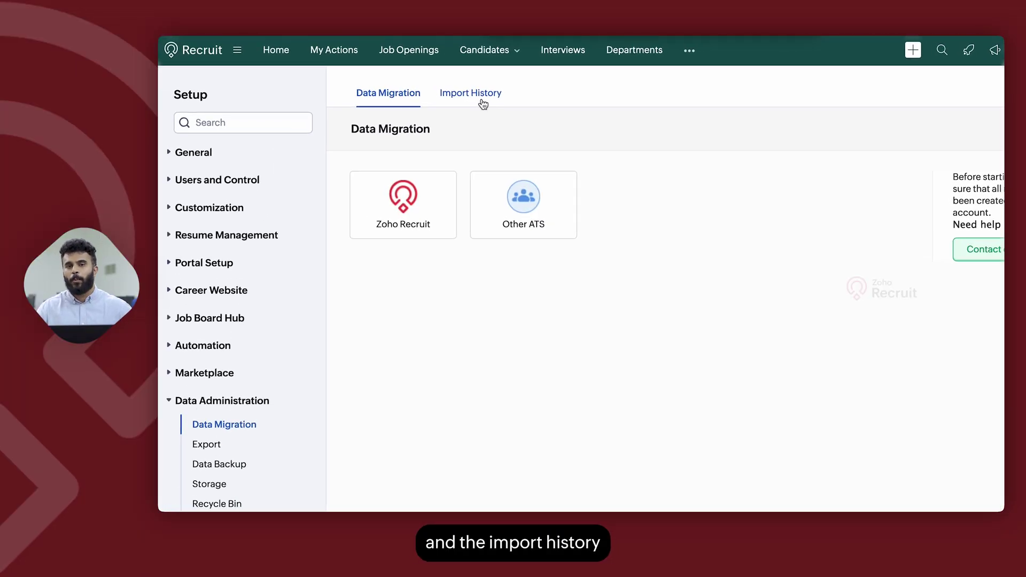
left_click(483, 103)
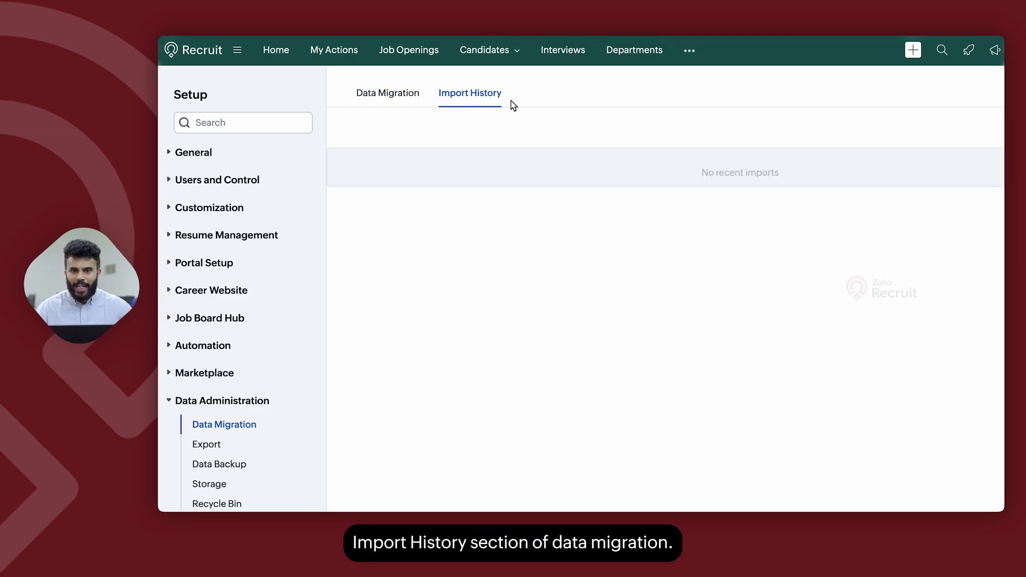
Step: Set the Candidates export to the Email List view, including Notes, Attachments and Tabular Records
left_click(209, 446)
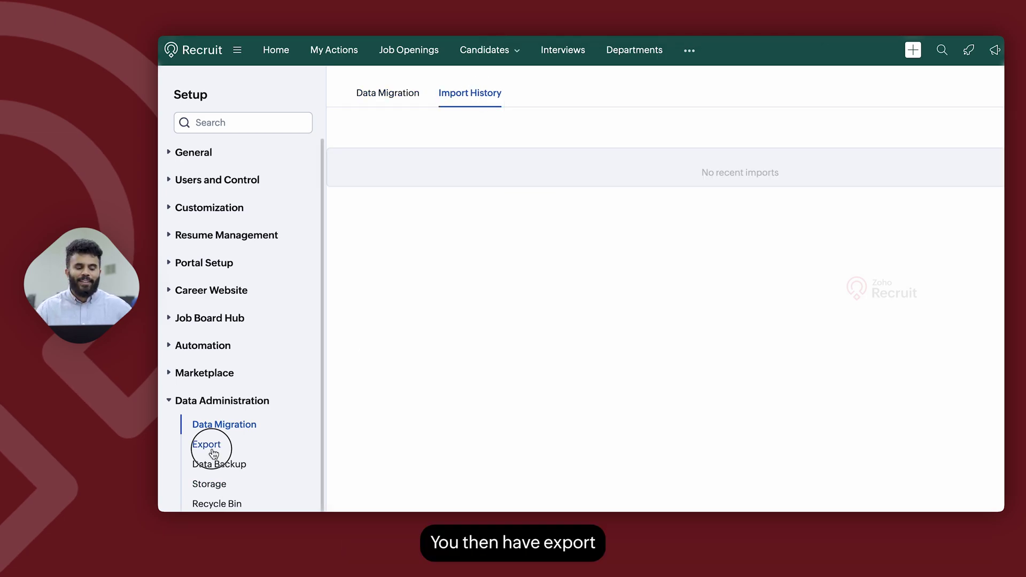
scroll(212, 450, "down", 1)
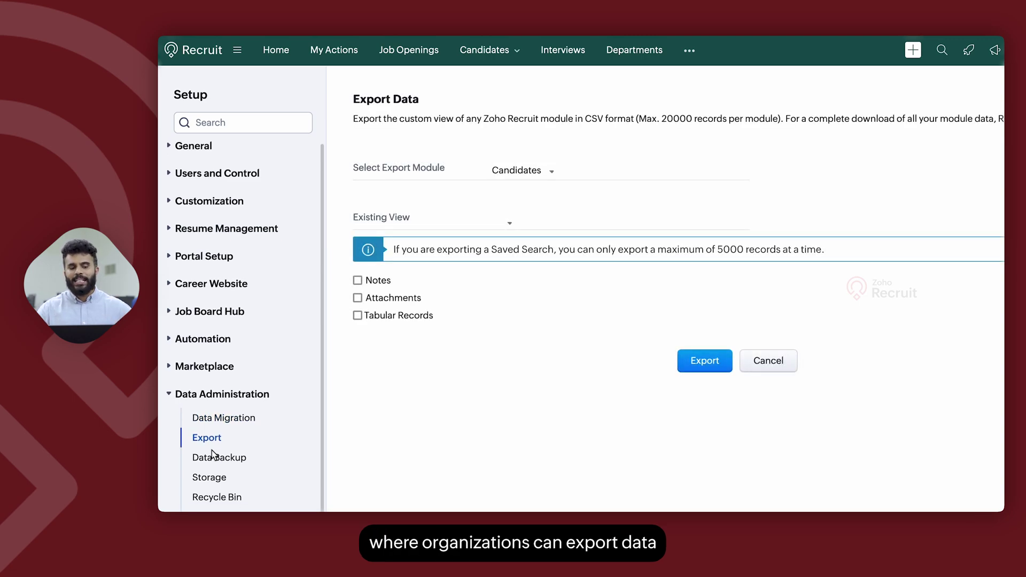
left_click(510, 227)
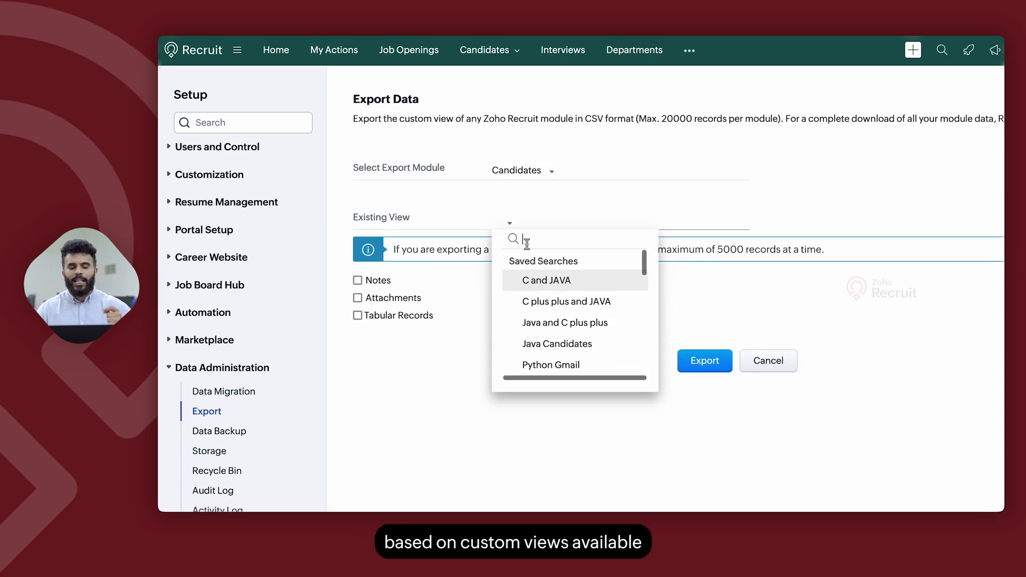
scroll(562, 347, "down", 2)
scroll(561, 347, "down", 1)
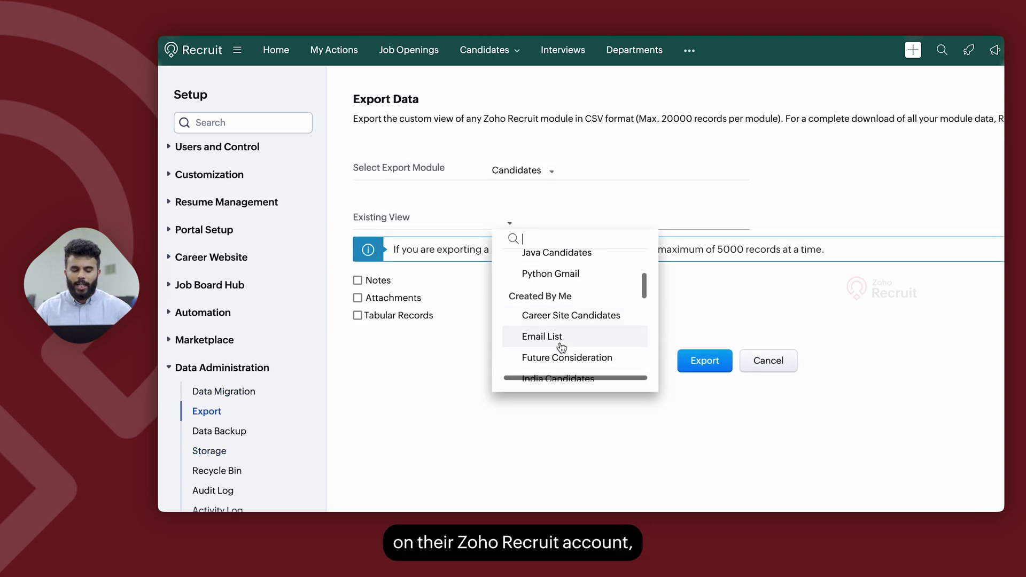
left_click(560, 342)
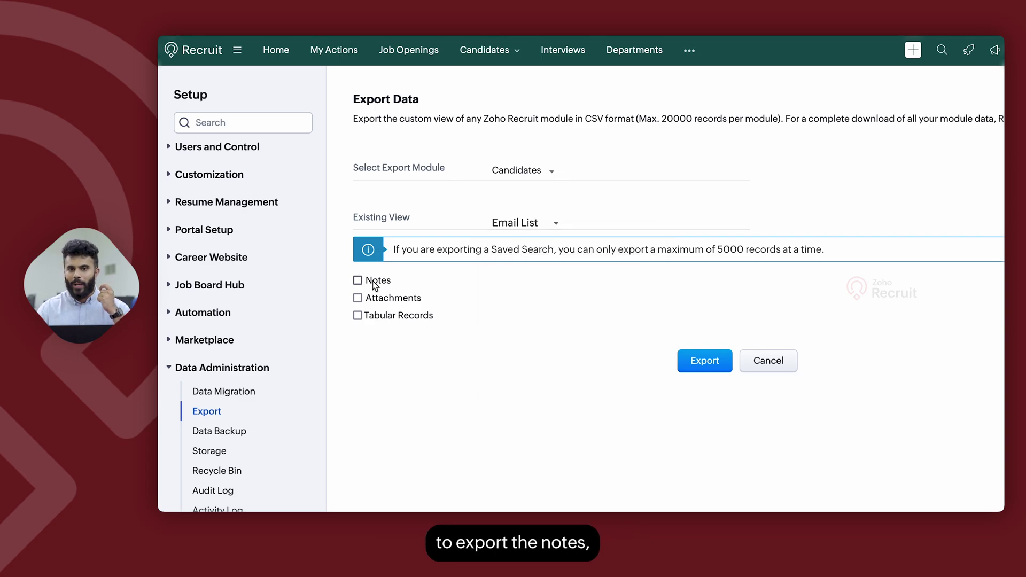
left_click(378, 301)
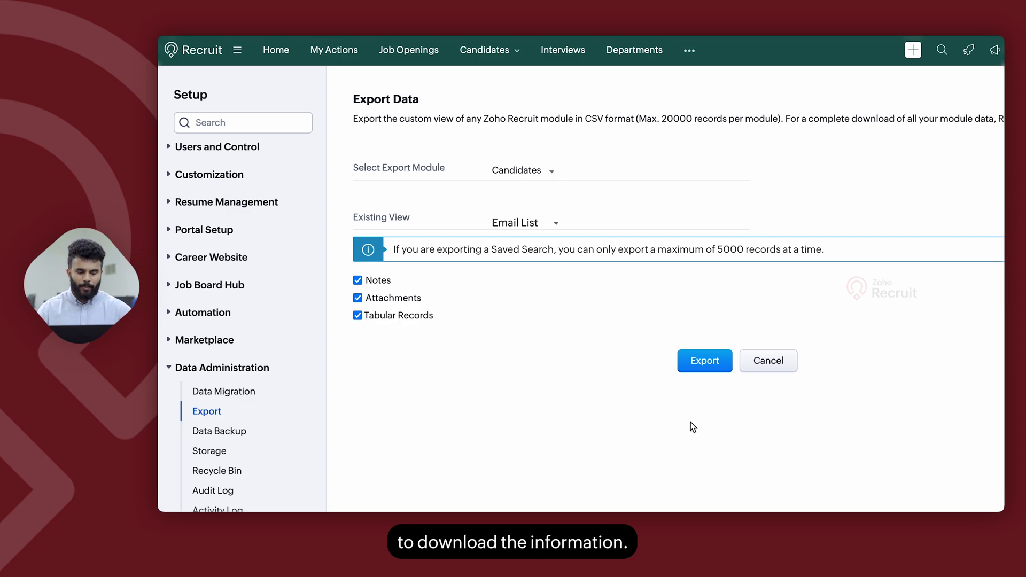
left_click(218, 434)
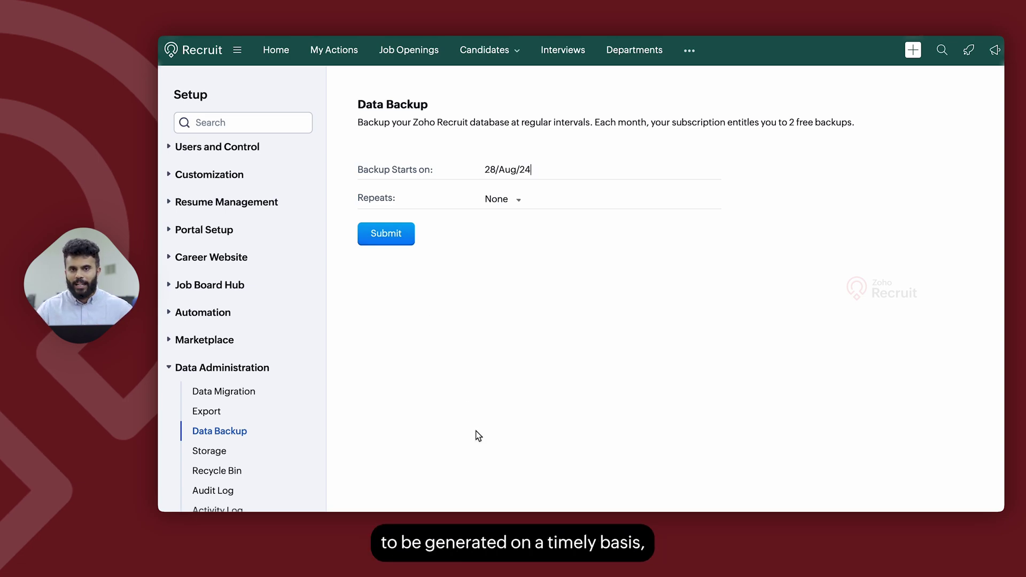
Step: Make the backup starting 28/Aug/24 repeat every 2 weeks, on Wednesdays
left_click(498, 200)
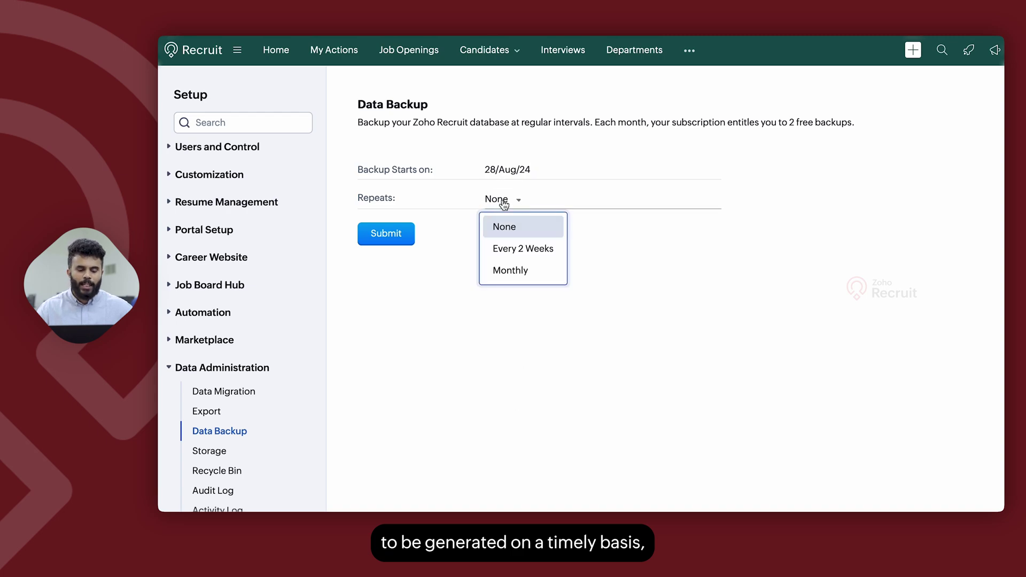
left_click(514, 247)
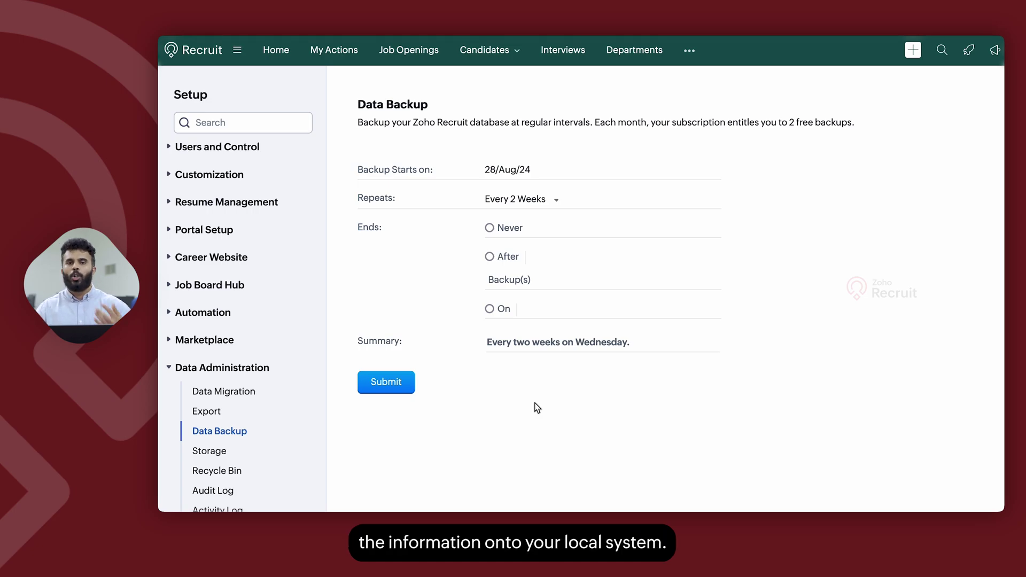
Step: Review the Storage page: 17.01 MB used of 18432.00 MB, plus per-user space usage
left_click(219, 453)
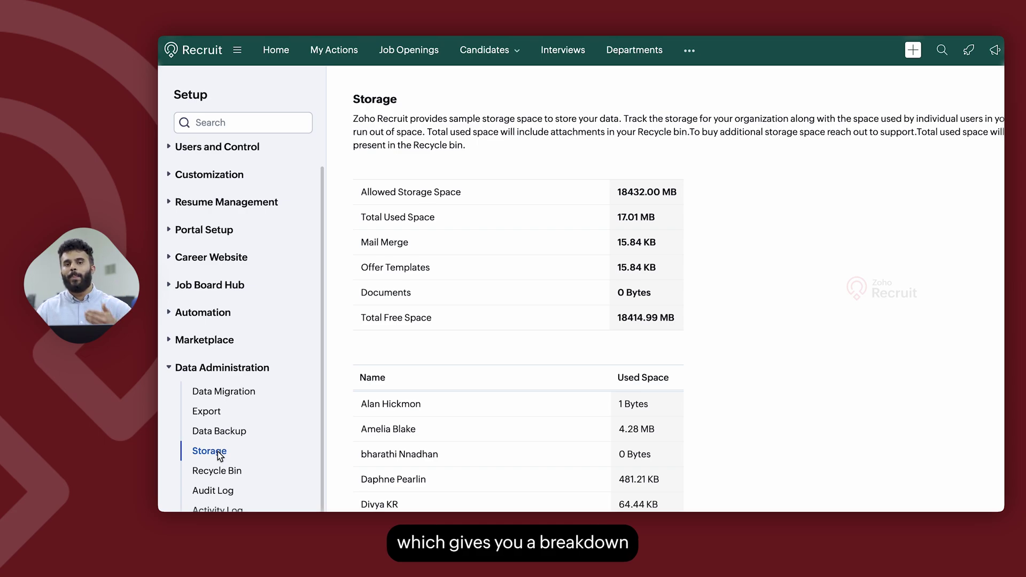
scroll(560, 396, "down", 1)
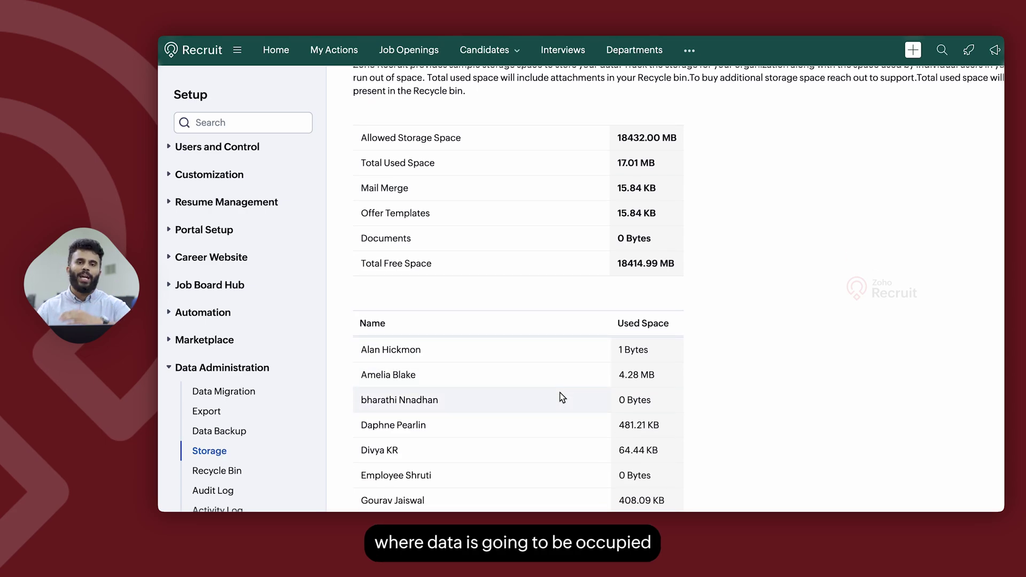
scroll(563, 397, "down", 1)
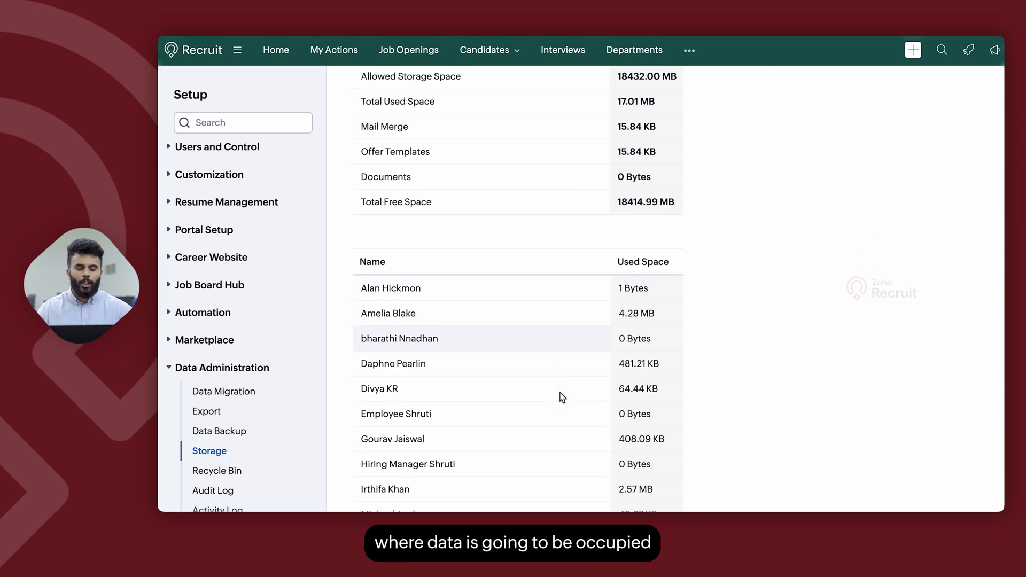
scroll(562, 397, "up", 3)
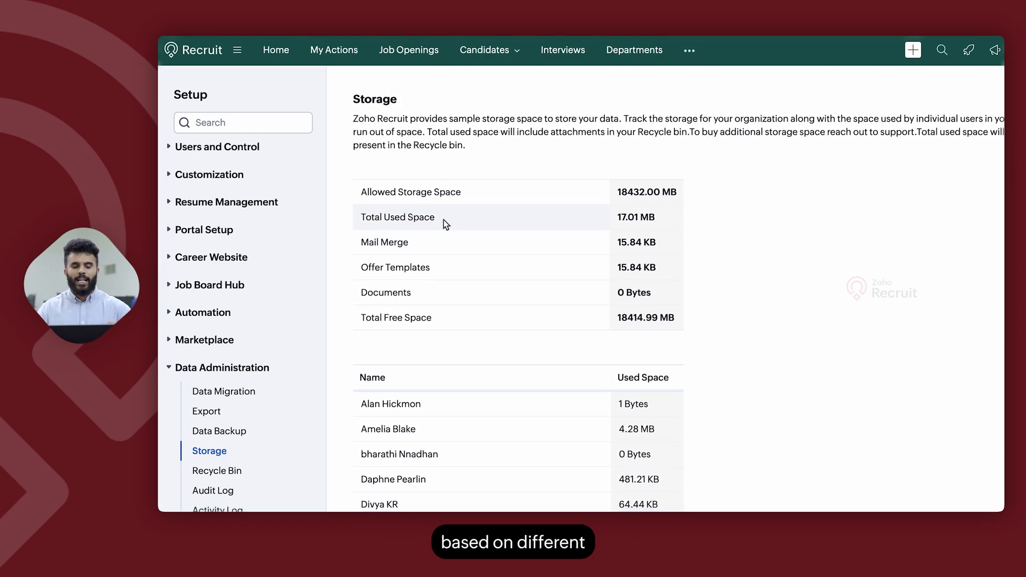
scroll(469, 260, "down", 5)
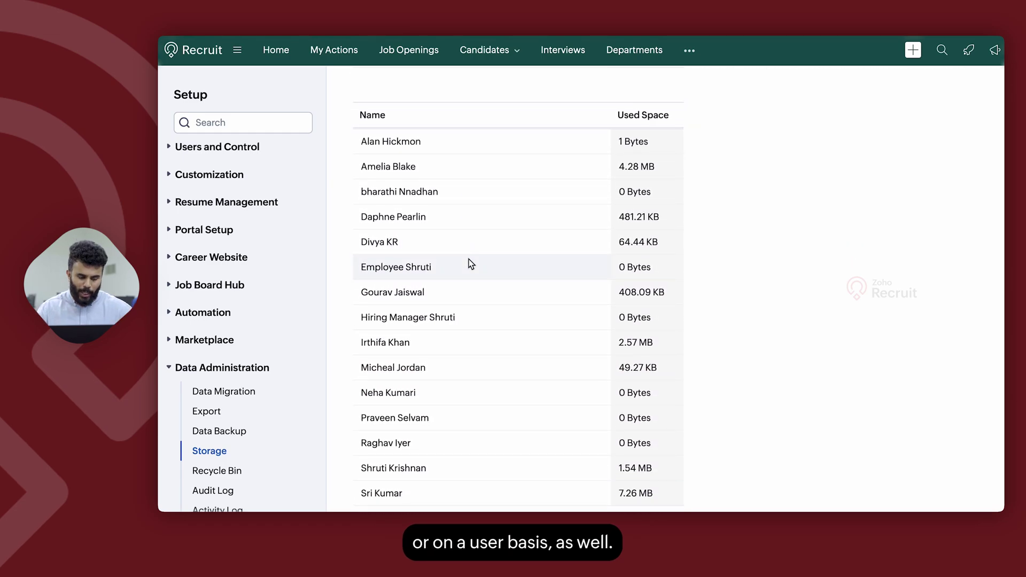
left_click(218, 473)
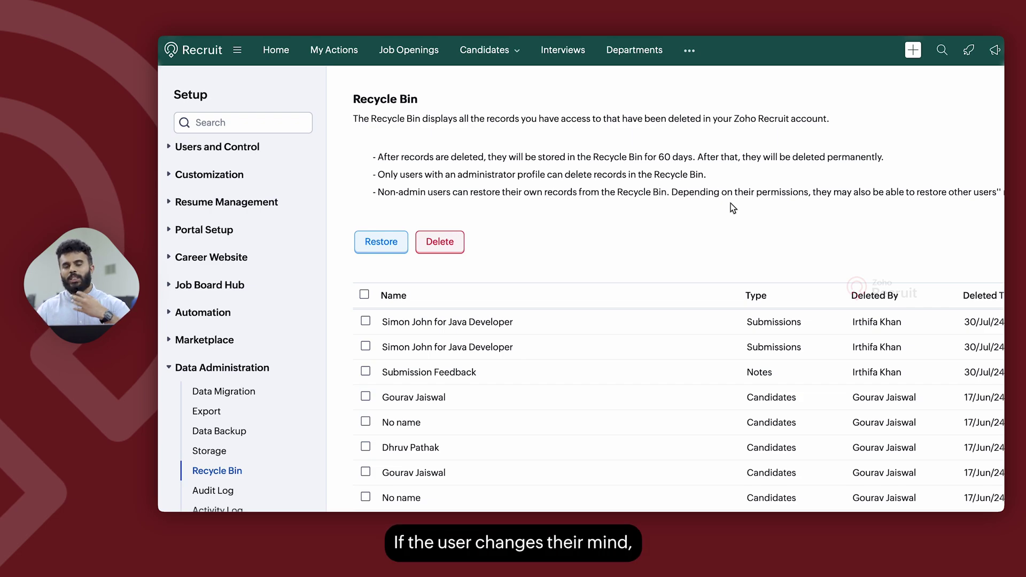
left_click(365, 321)
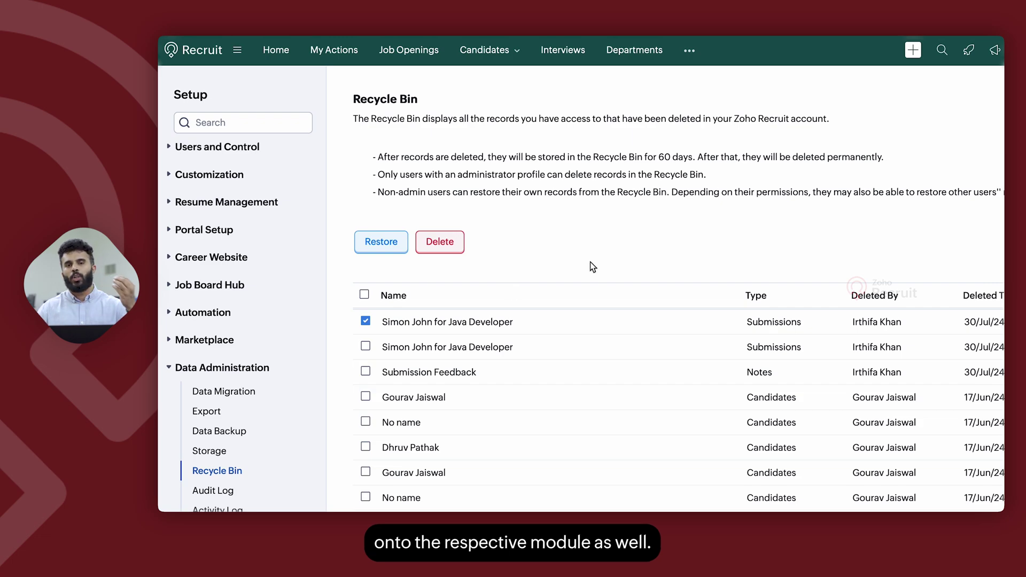
left_click(366, 346)
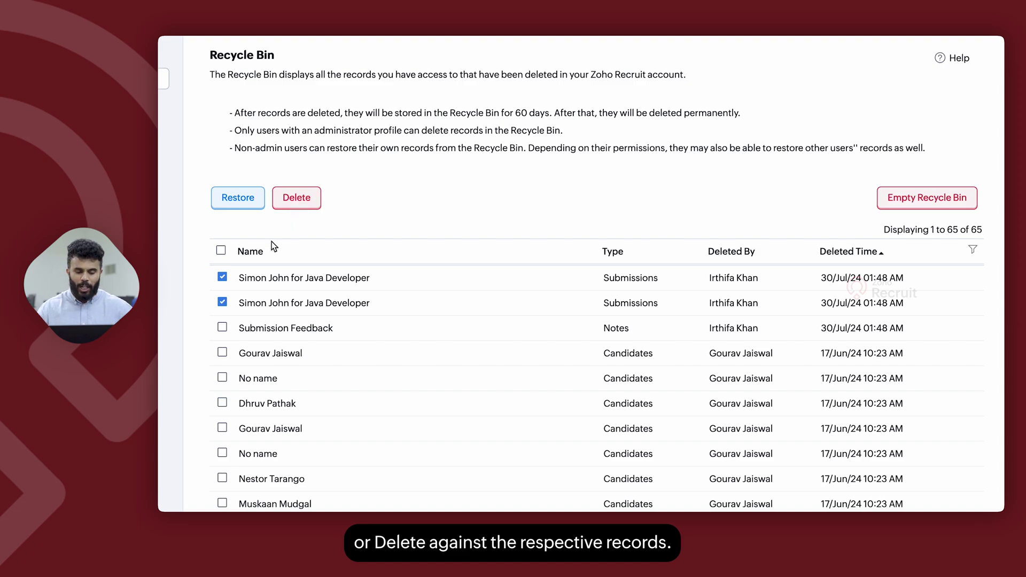
left_click(222, 277)
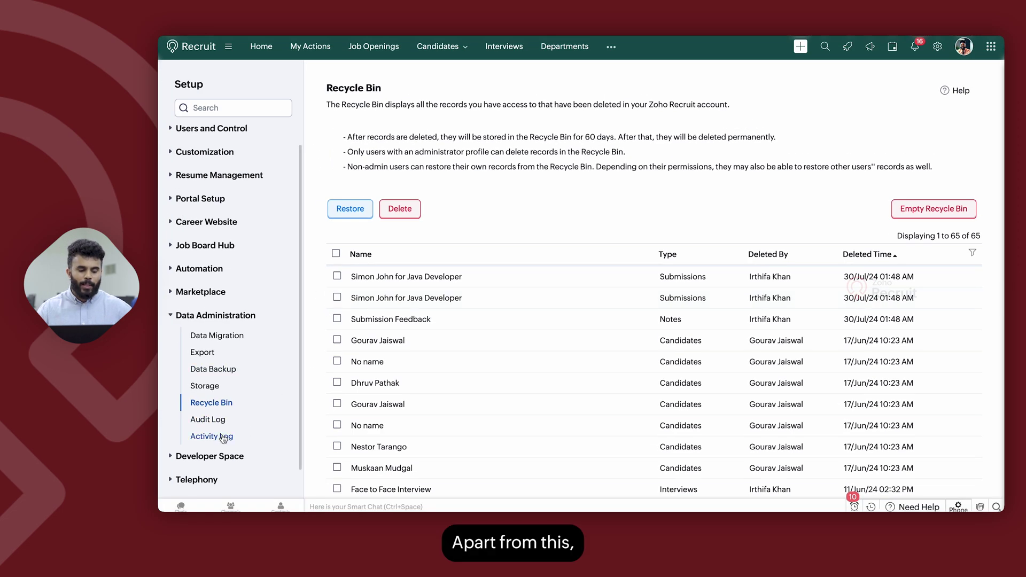
Step: Scroll through the Audit Log entries, then view today's user actions in the Activity Log
left_click(218, 423)
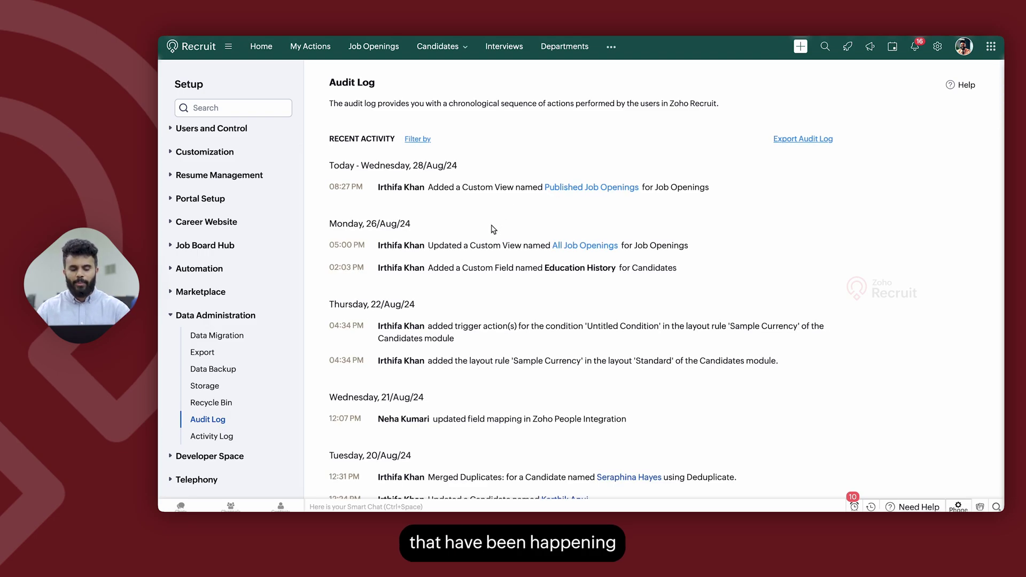
scroll(492, 227, "down", 1)
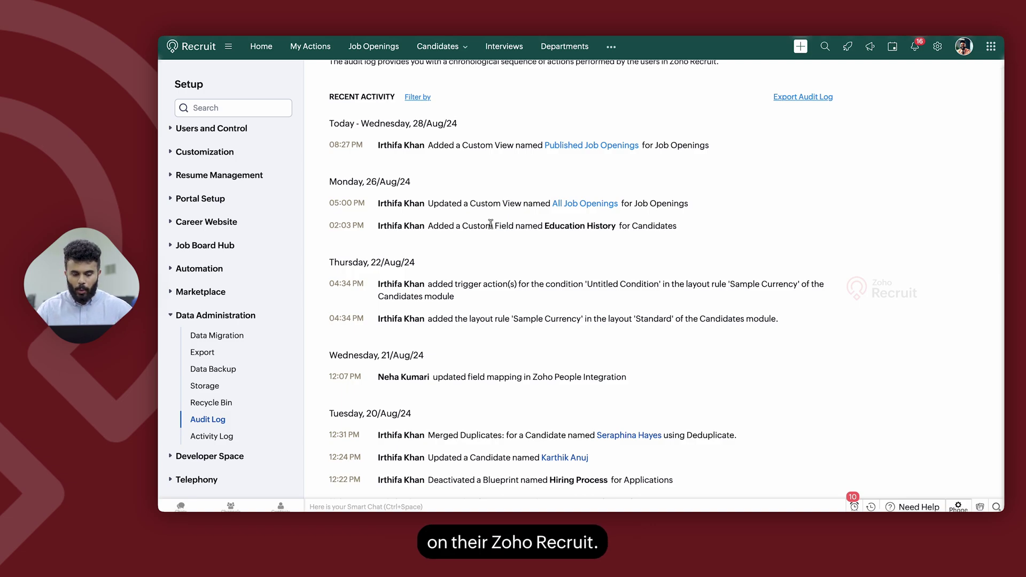
left_click(224, 440)
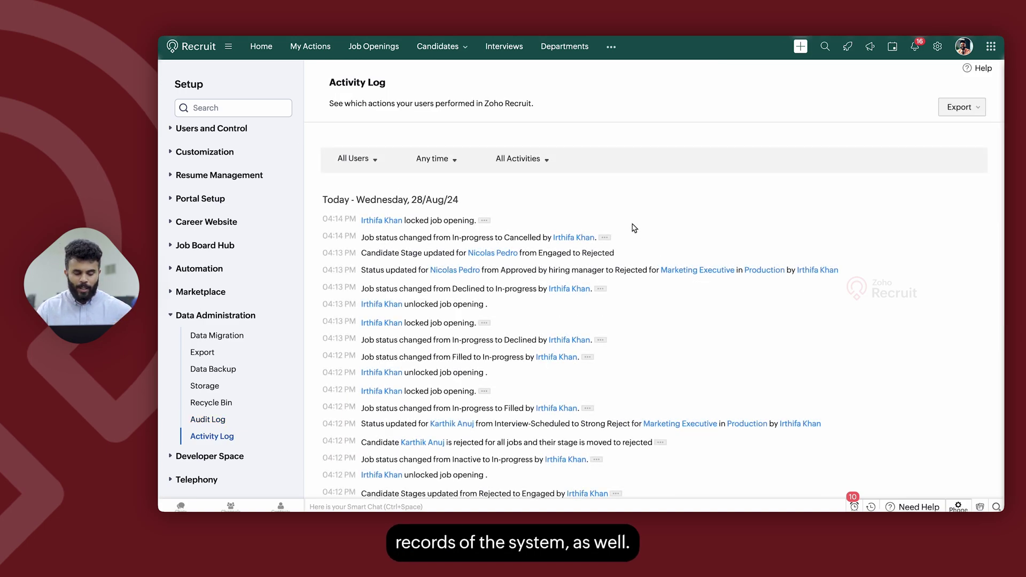
Step: Reveal the Audit Log filters and check the All Entities, All Users, All Actions and Any time choices
left_click(202, 423)
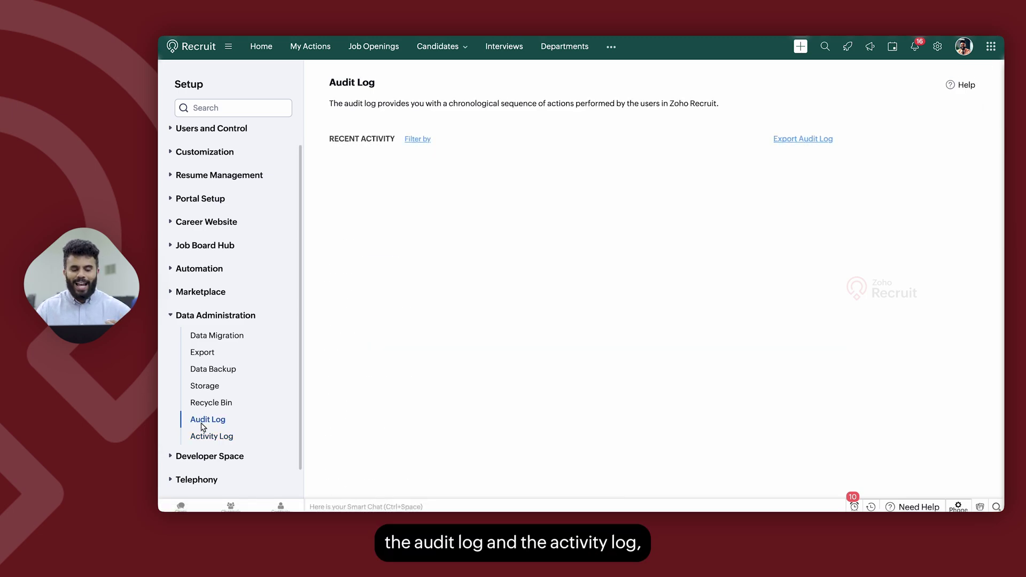
left_click(419, 140)
left_click(371, 173)
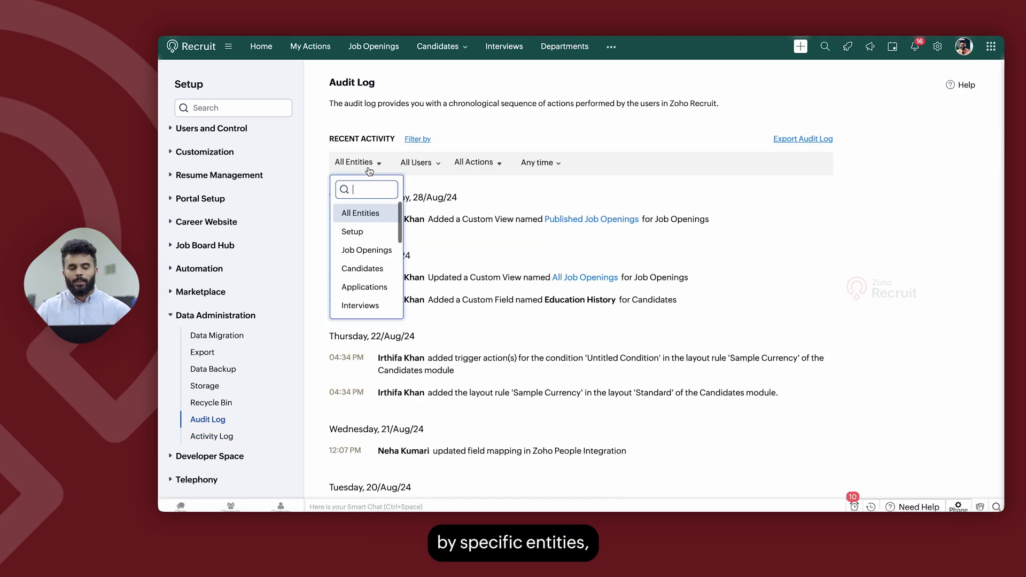
left_click(421, 163)
left_click(421, 163)
left_click(480, 164)
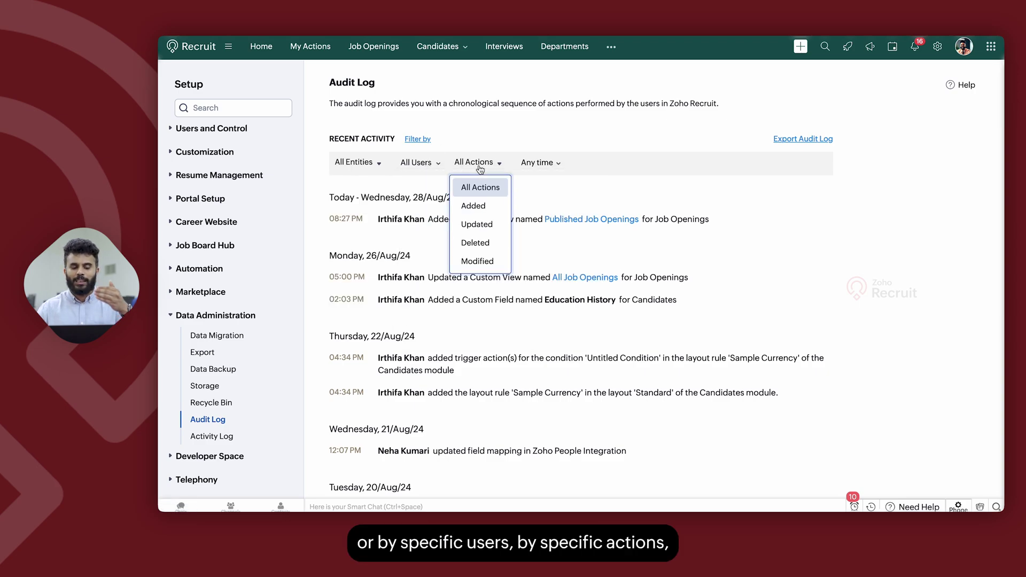
left_click(542, 167)
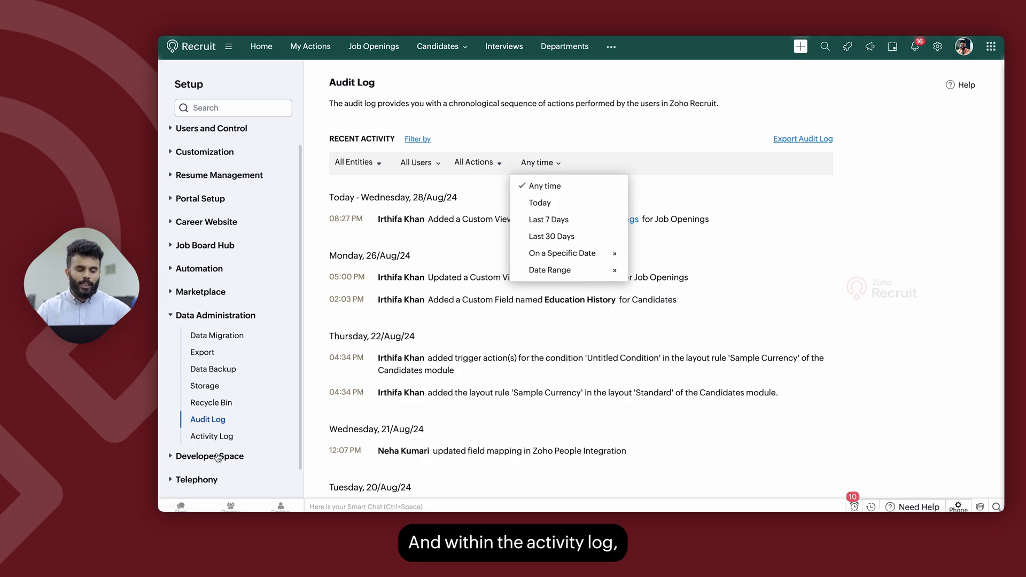
left_click(212, 437)
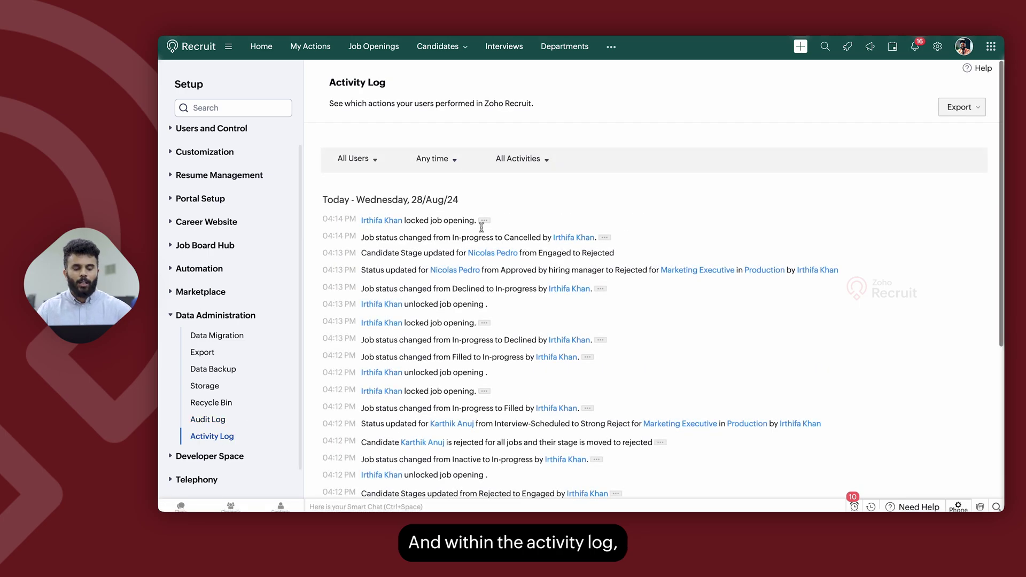
Step: Check the Activity Log's All Users, Any time and All Activities filters, then show its Excel, CSV and PDF export options
left_click(355, 159)
left_click(440, 159)
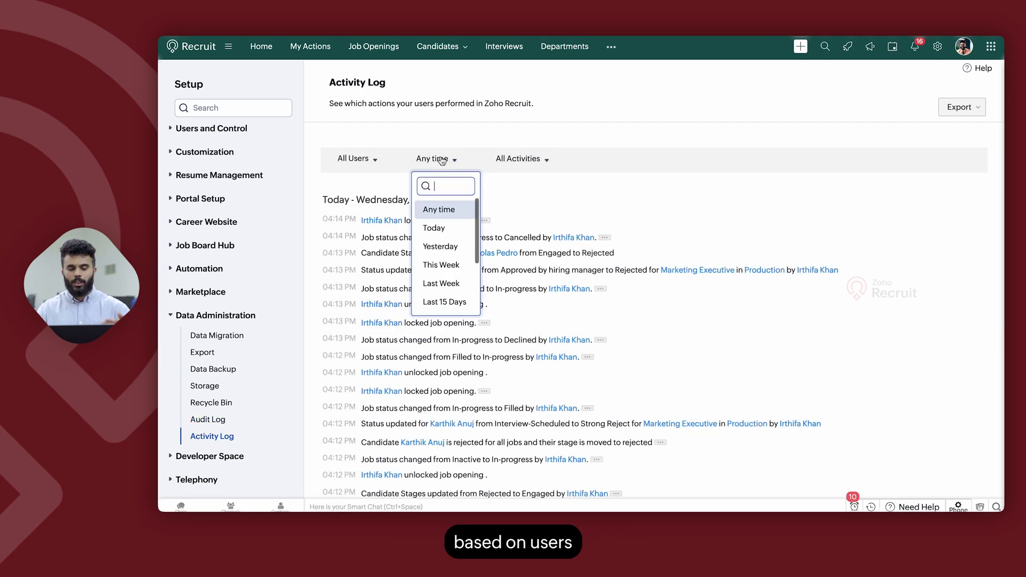
left_click(521, 160)
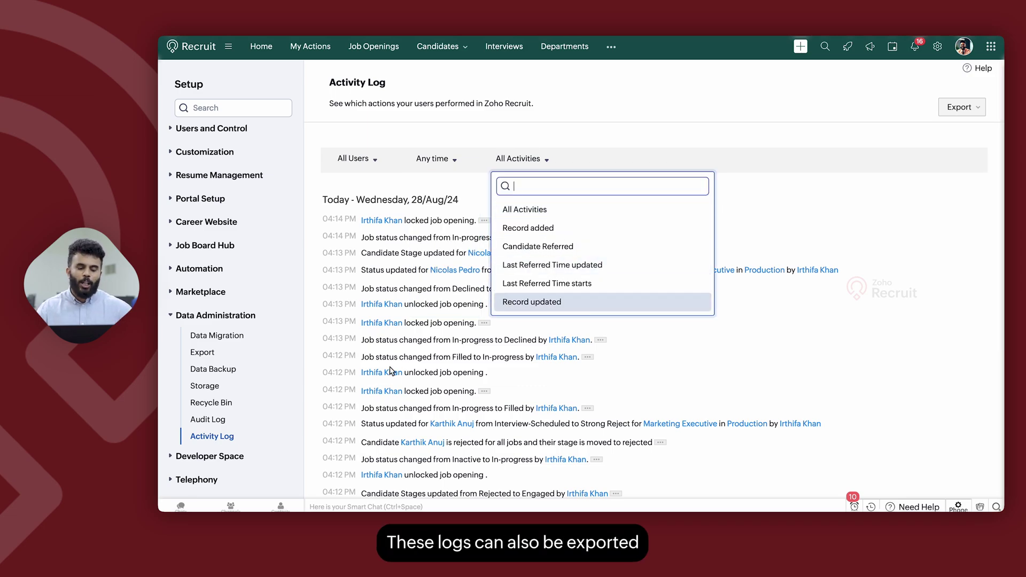
left_click(656, 383)
left_click(948, 108)
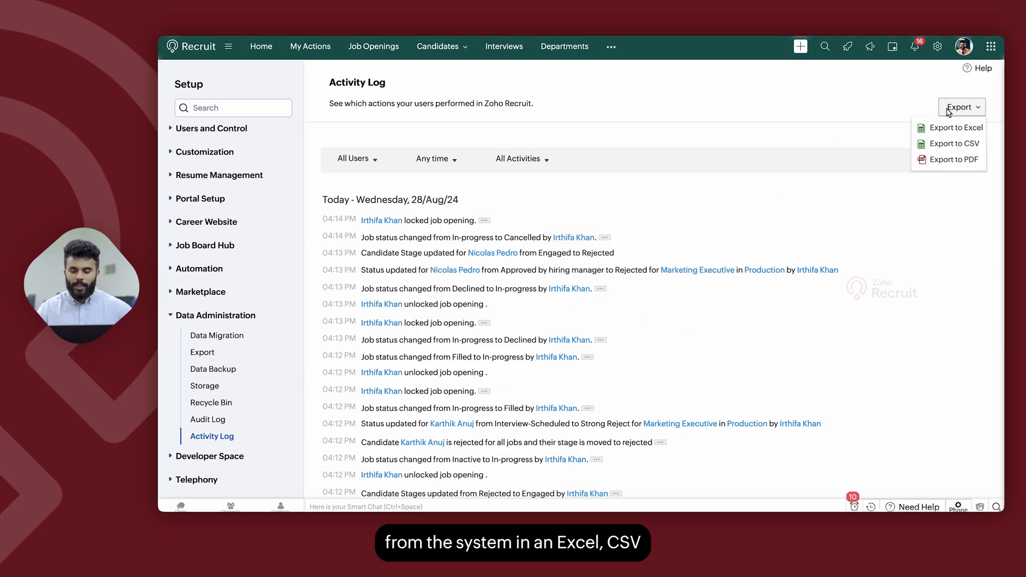